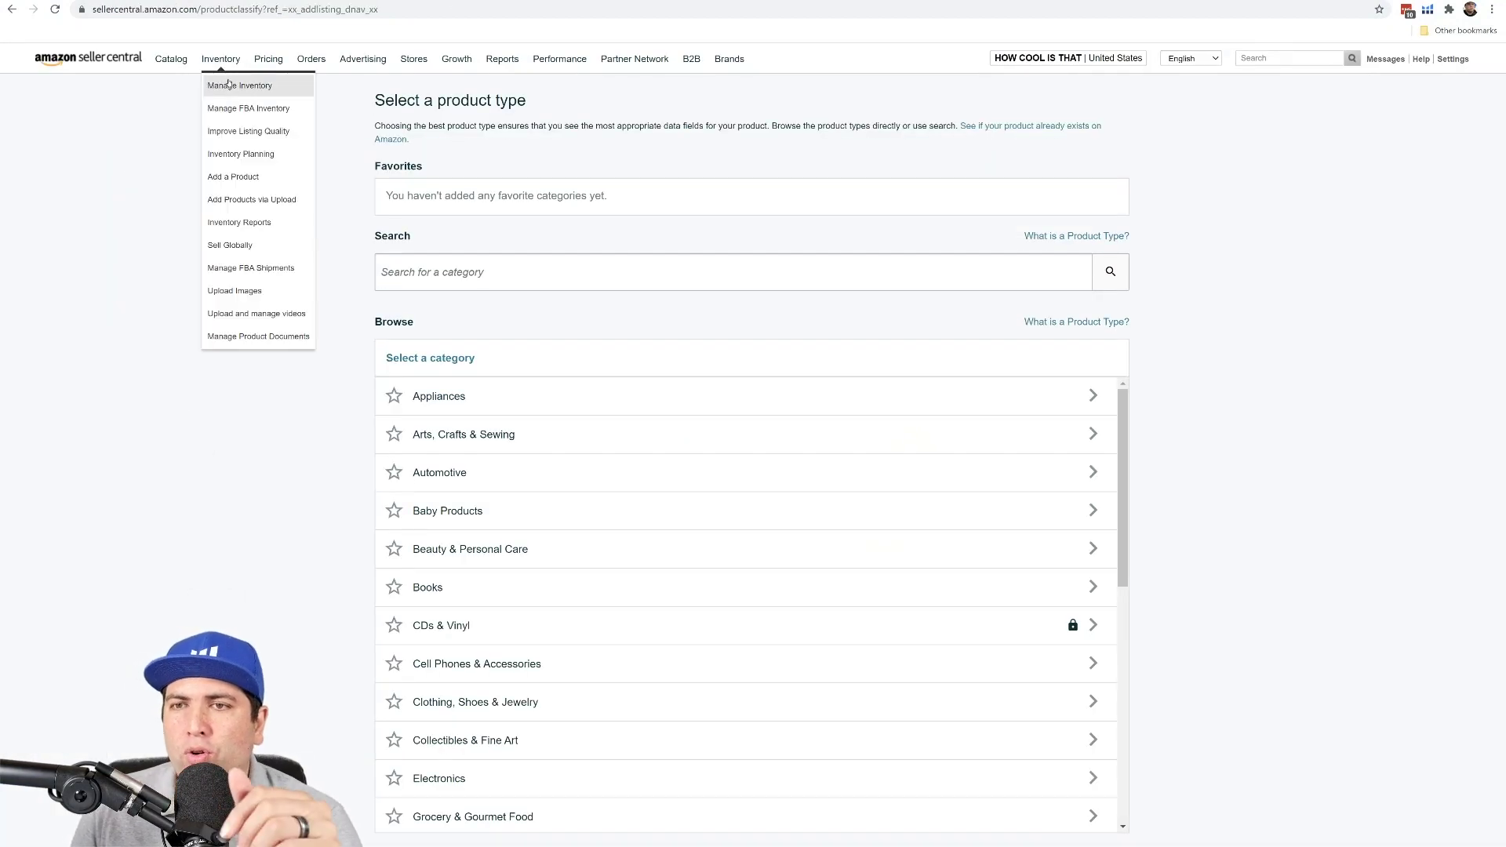
# From Manage Inventory, open the coffin shelf listing for editing.
pyautogui.click(229, 85)
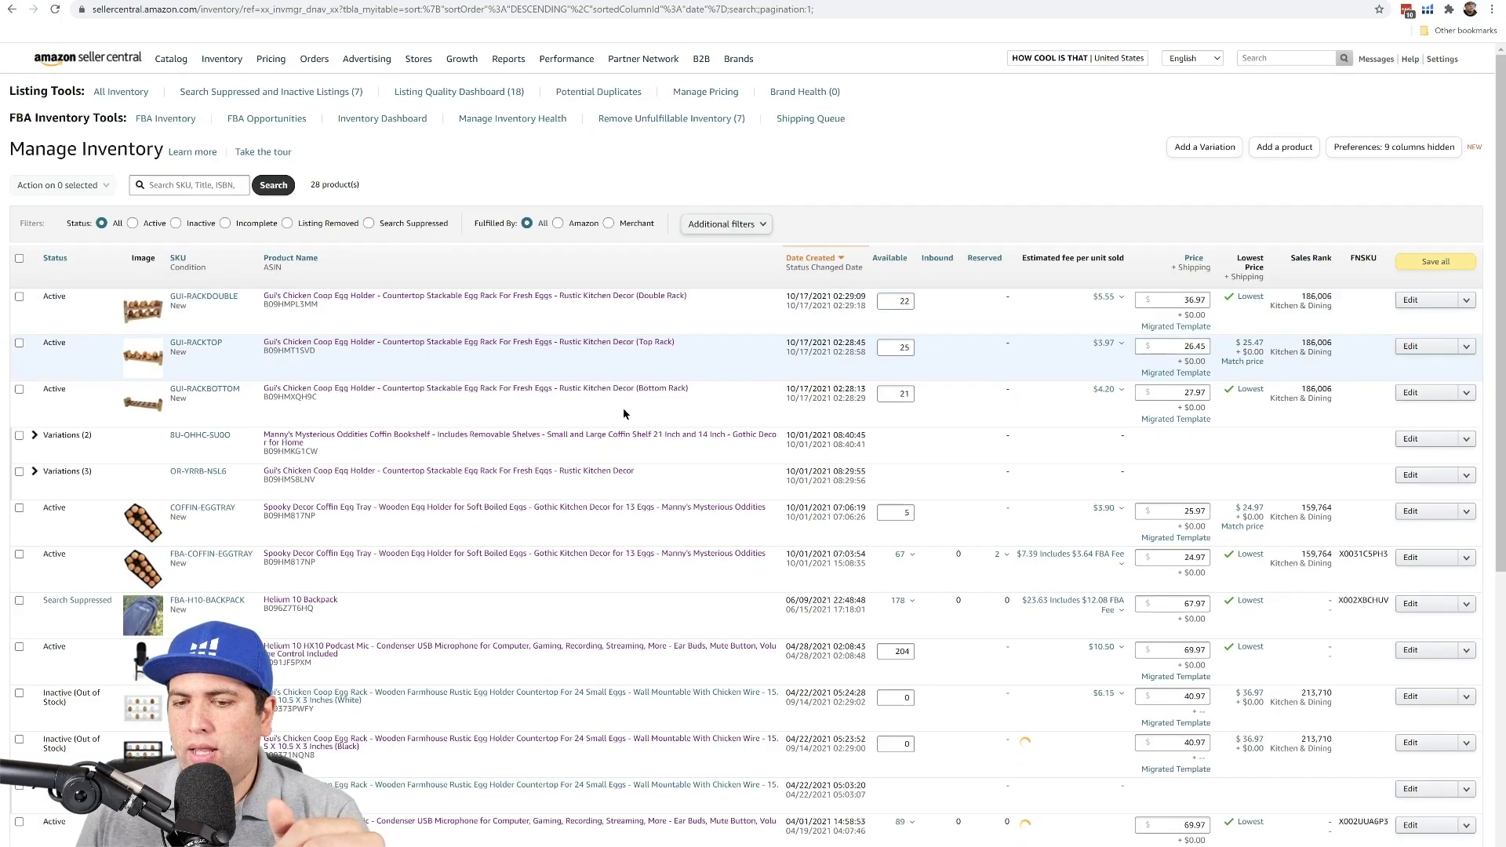
pyautogui.scroll(-10, 623, 407)
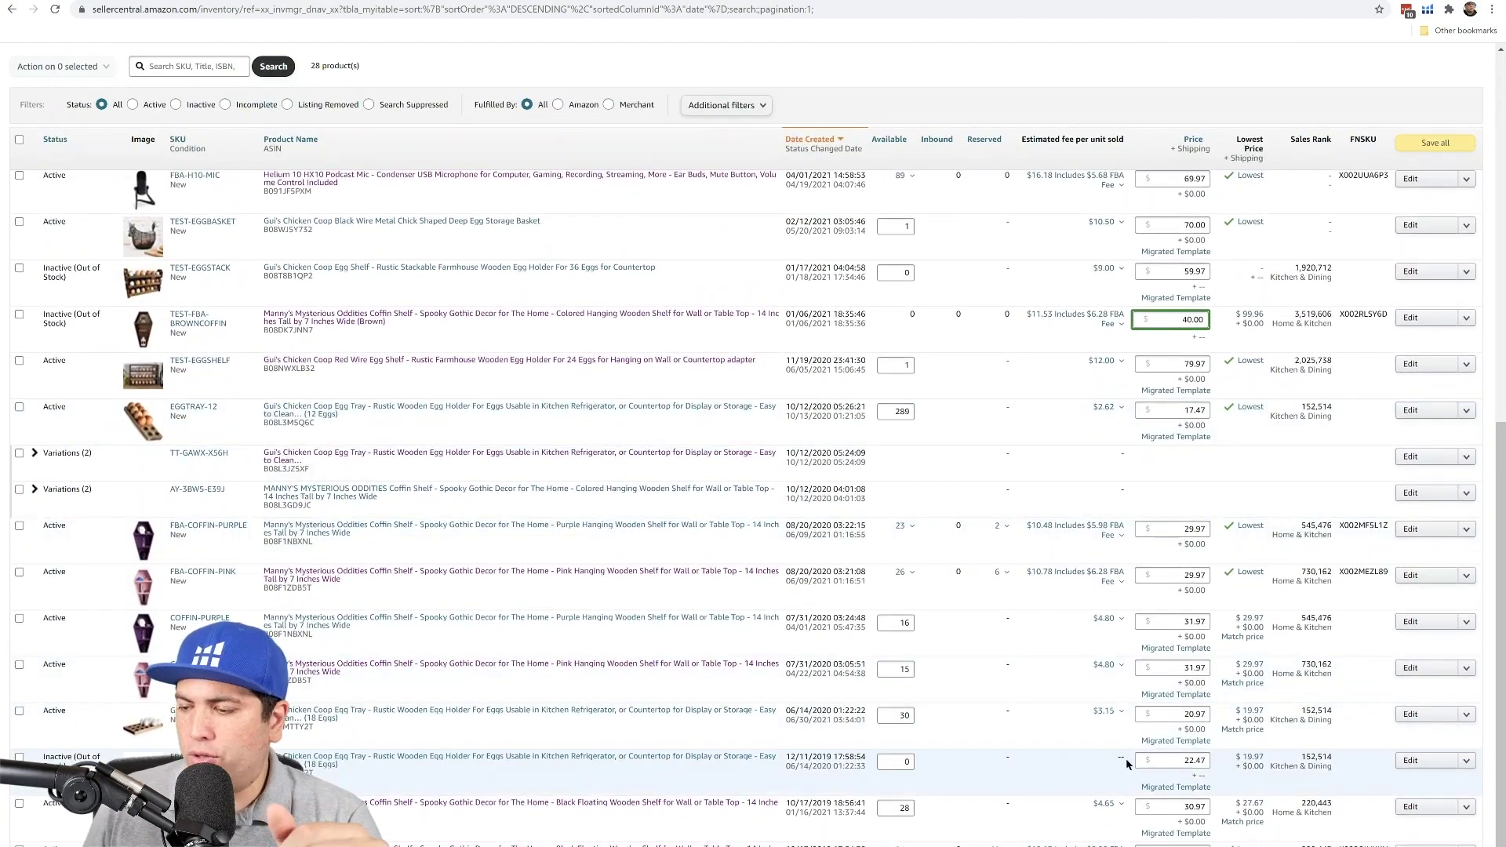
pyautogui.click(1417, 762)
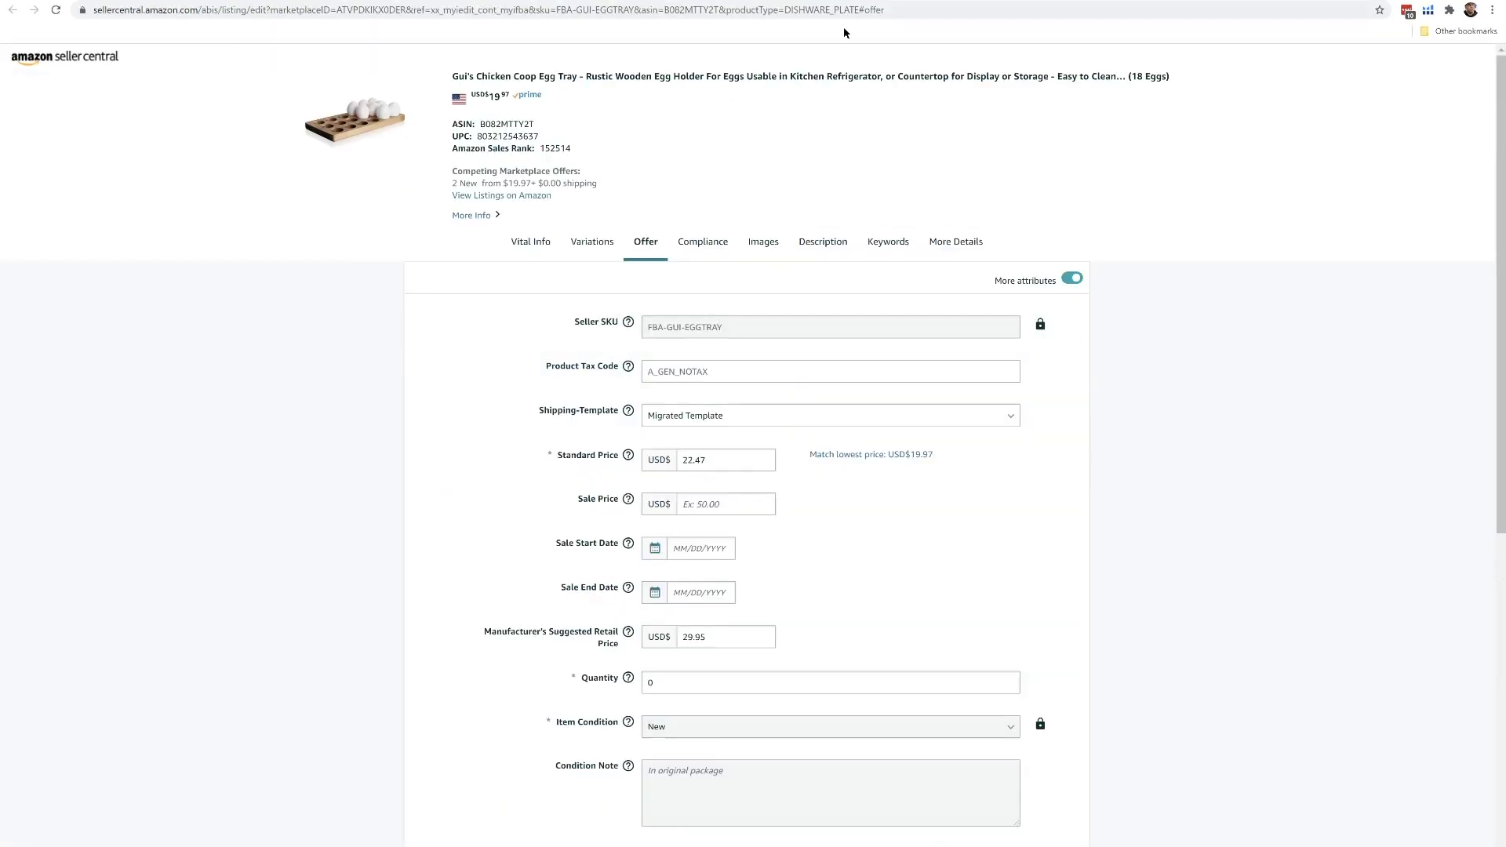
pyautogui.keyDown('ctrl'); pyautogui.scroll(2, 870, 259); pyautogui.keyUp('ctrl')
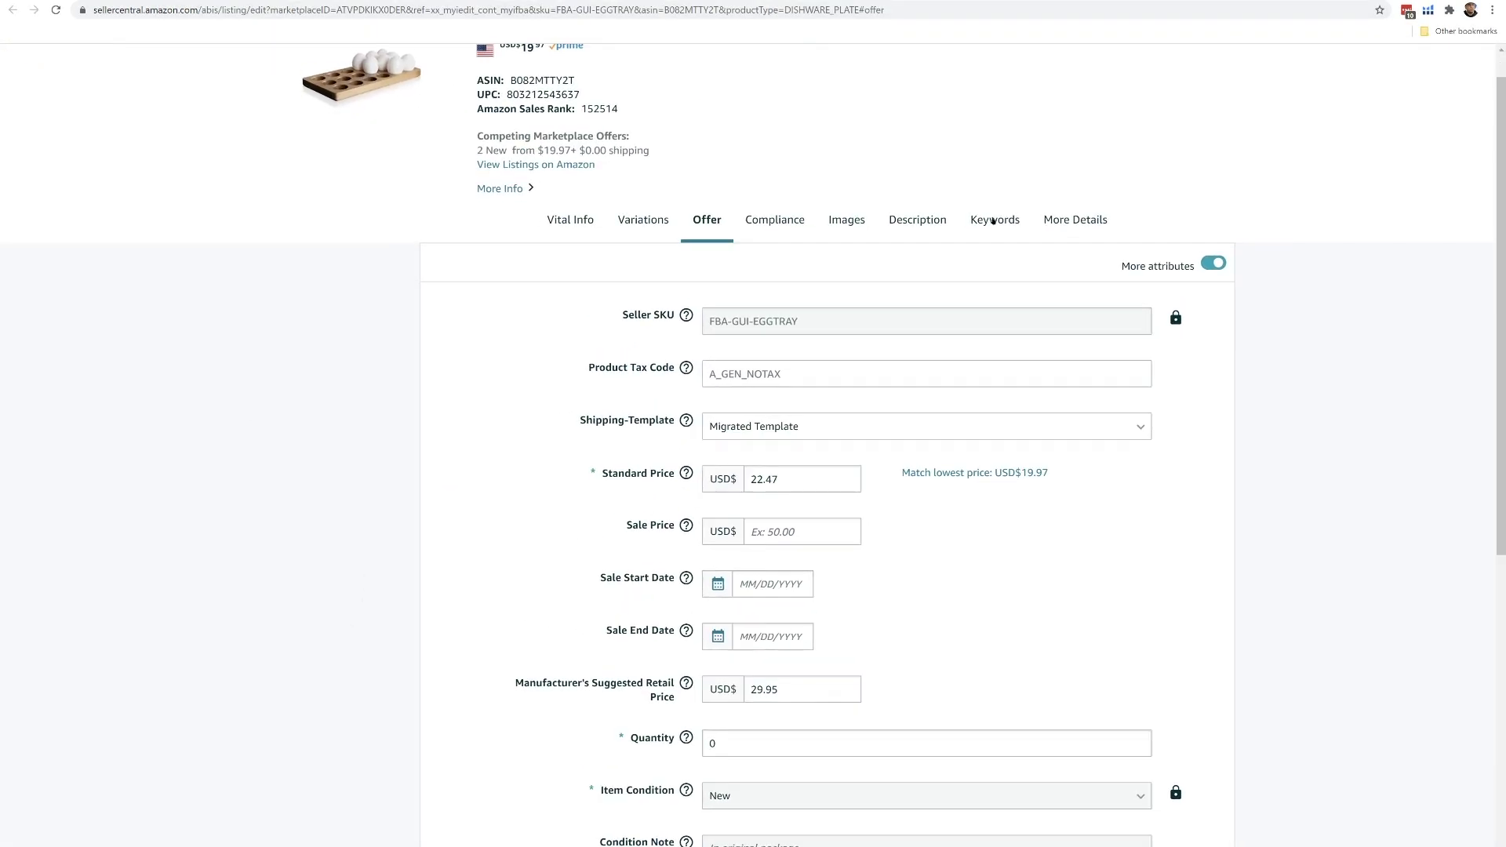
# Show the listing's Keywords section with its existing Search Terms, and focus the first entry.
pyautogui.click(994, 221)
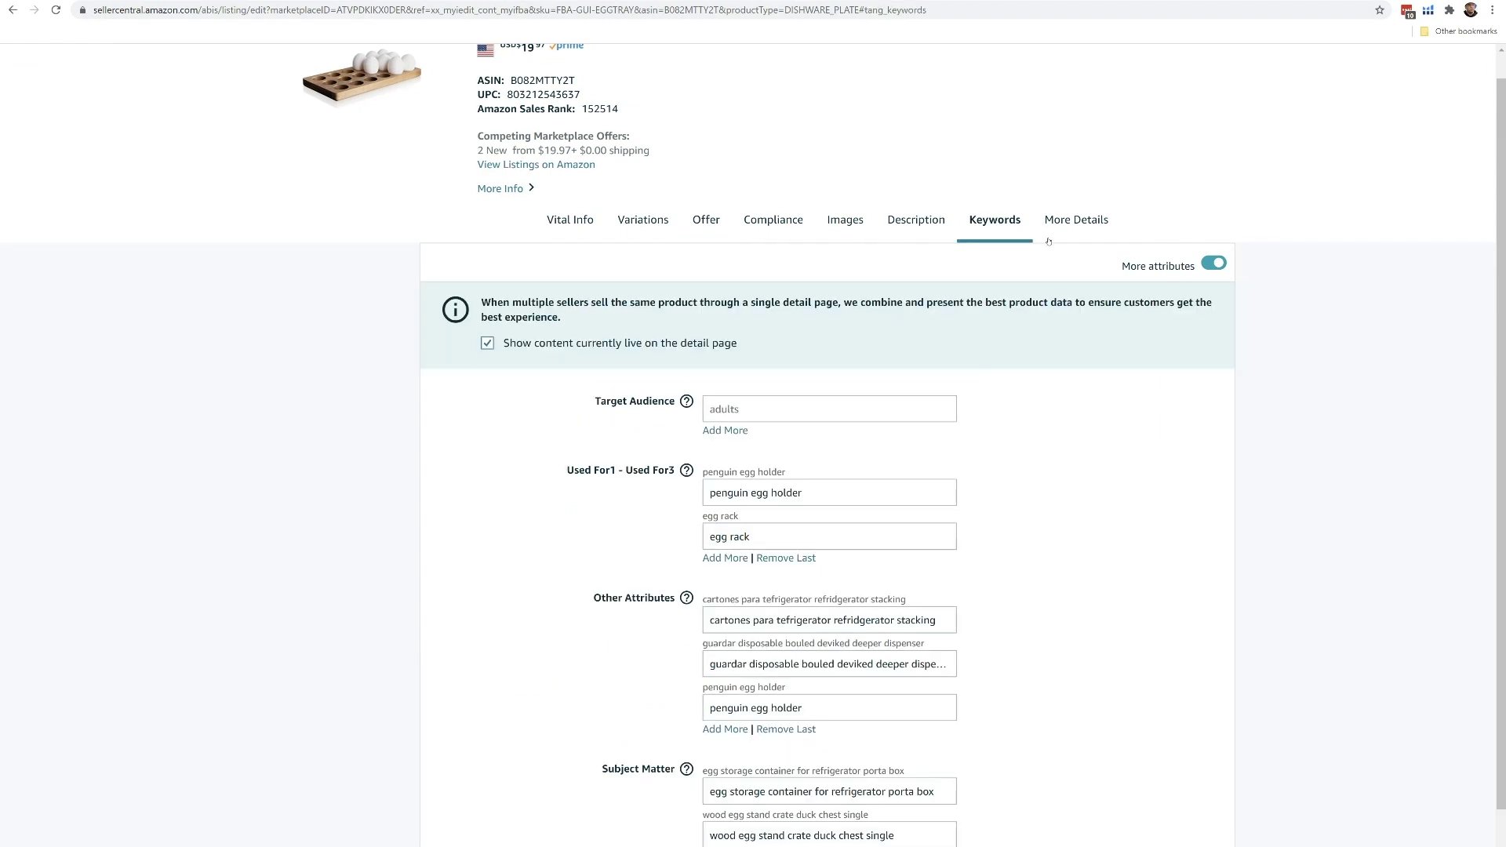
pyautogui.keyDown('ctrl'); pyautogui.scroll(4, 1044, 249); pyautogui.keyUp('ctrl')
pyautogui.keyDown('ctrl'); pyautogui.scroll(1, 1038, 255); pyautogui.keyUp('ctrl')
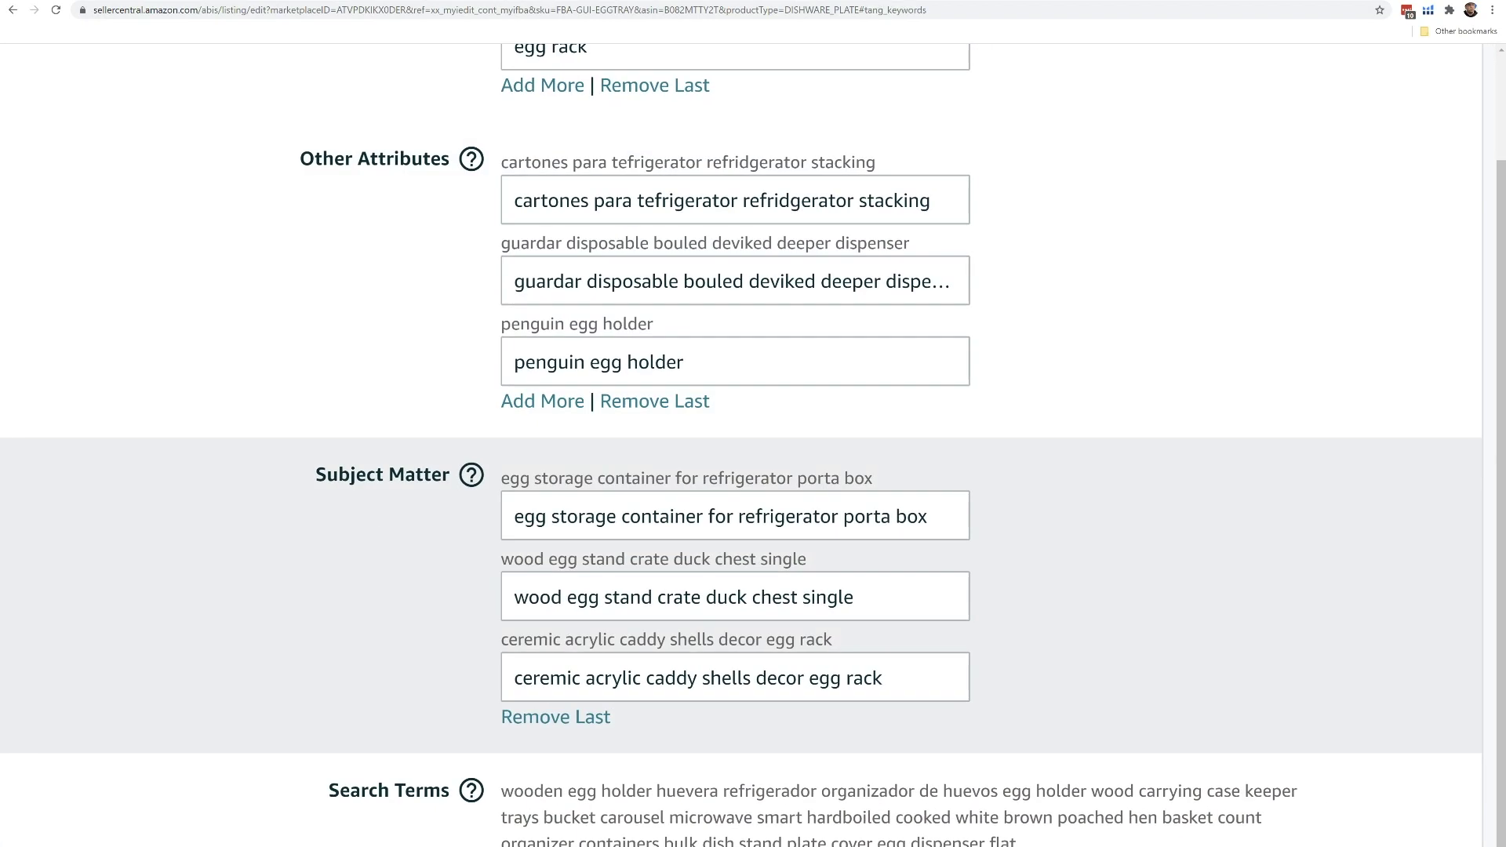
pyautogui.scroll(-2, 784, 393)
pyautogui.keyDown('ctrl'); pyautogui.scroll(1, 538, 430); pyautogui.keyUp('ctrl')
pyautogui.click(605, 175)
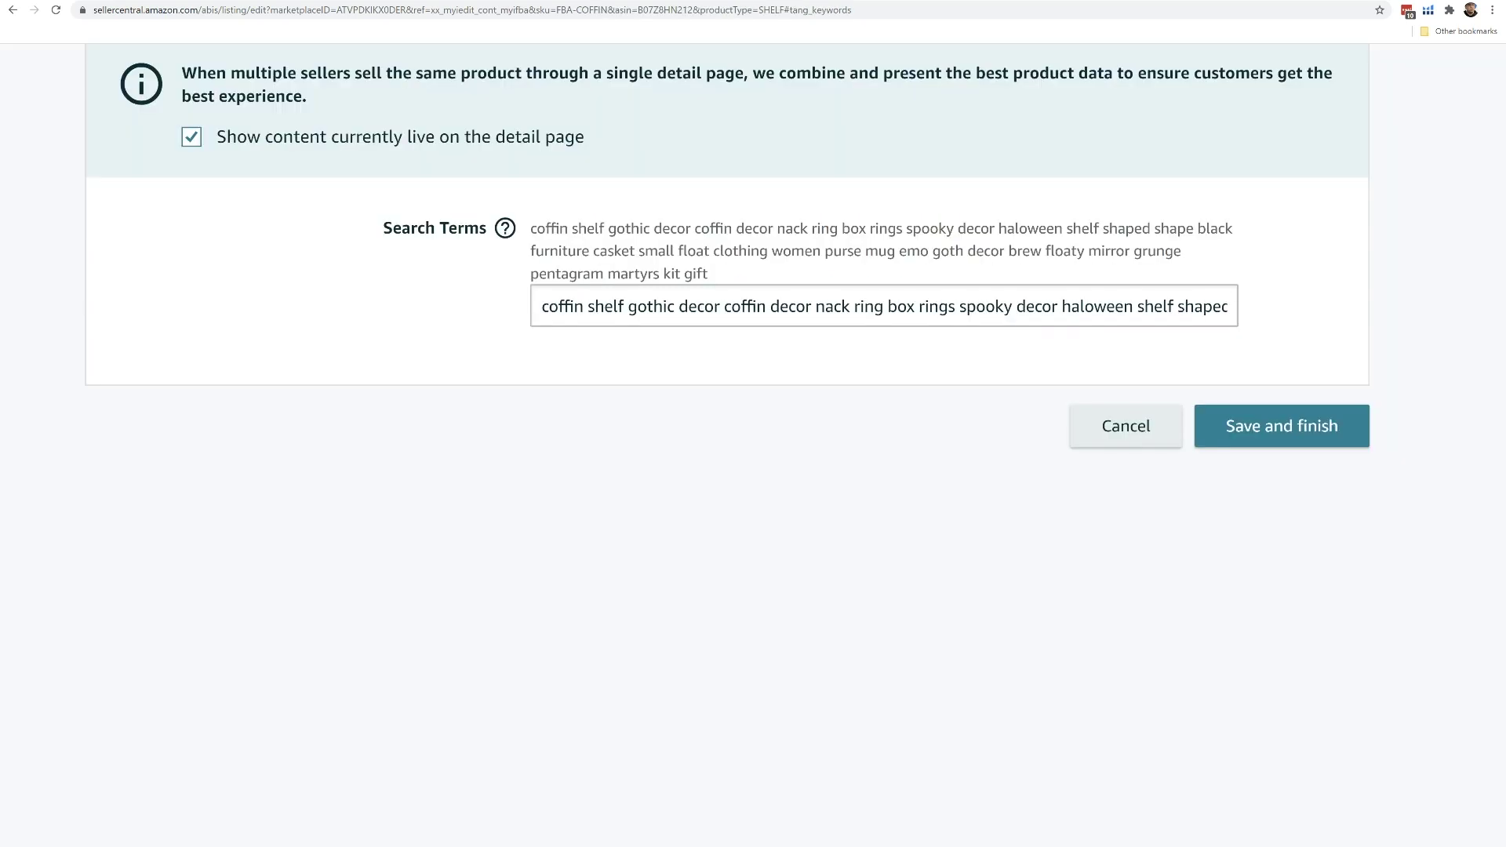
# Zoom in to read the coffin shelf Search Terms, then move to the Helium 10 Listing Builder.
pyautogui.scroll(1, 669, 47)
pyautogui.hotkey('ctrl', '0')
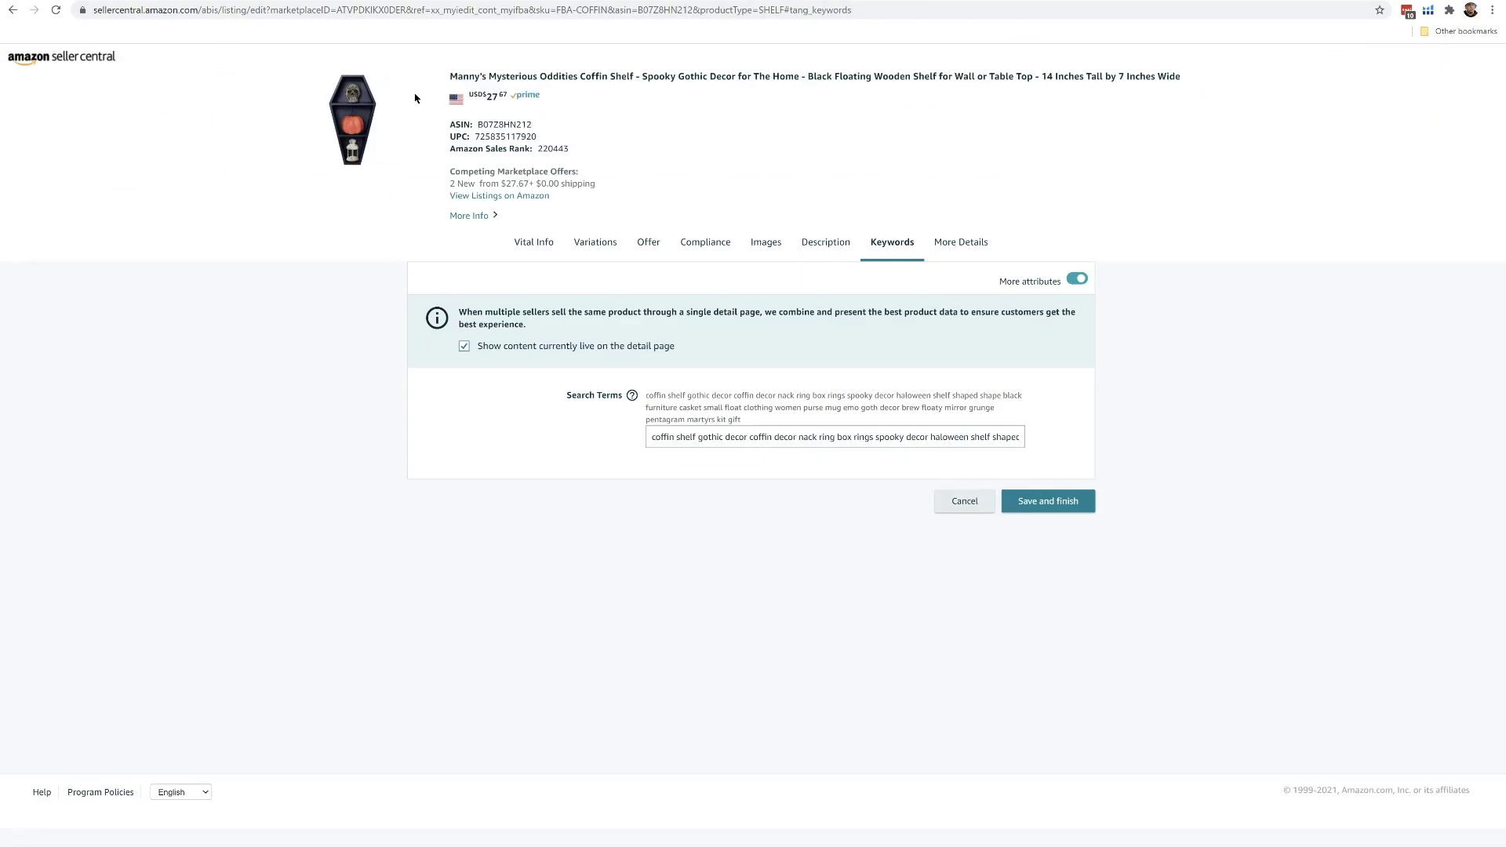
pyautogui.hotkey('ctrl', '+')
pyautogui.hotkey('ctrl', '+')
pyautogui.hotkey('ctrl', '+')
pyautogui.hotkey('ctrl', '+')
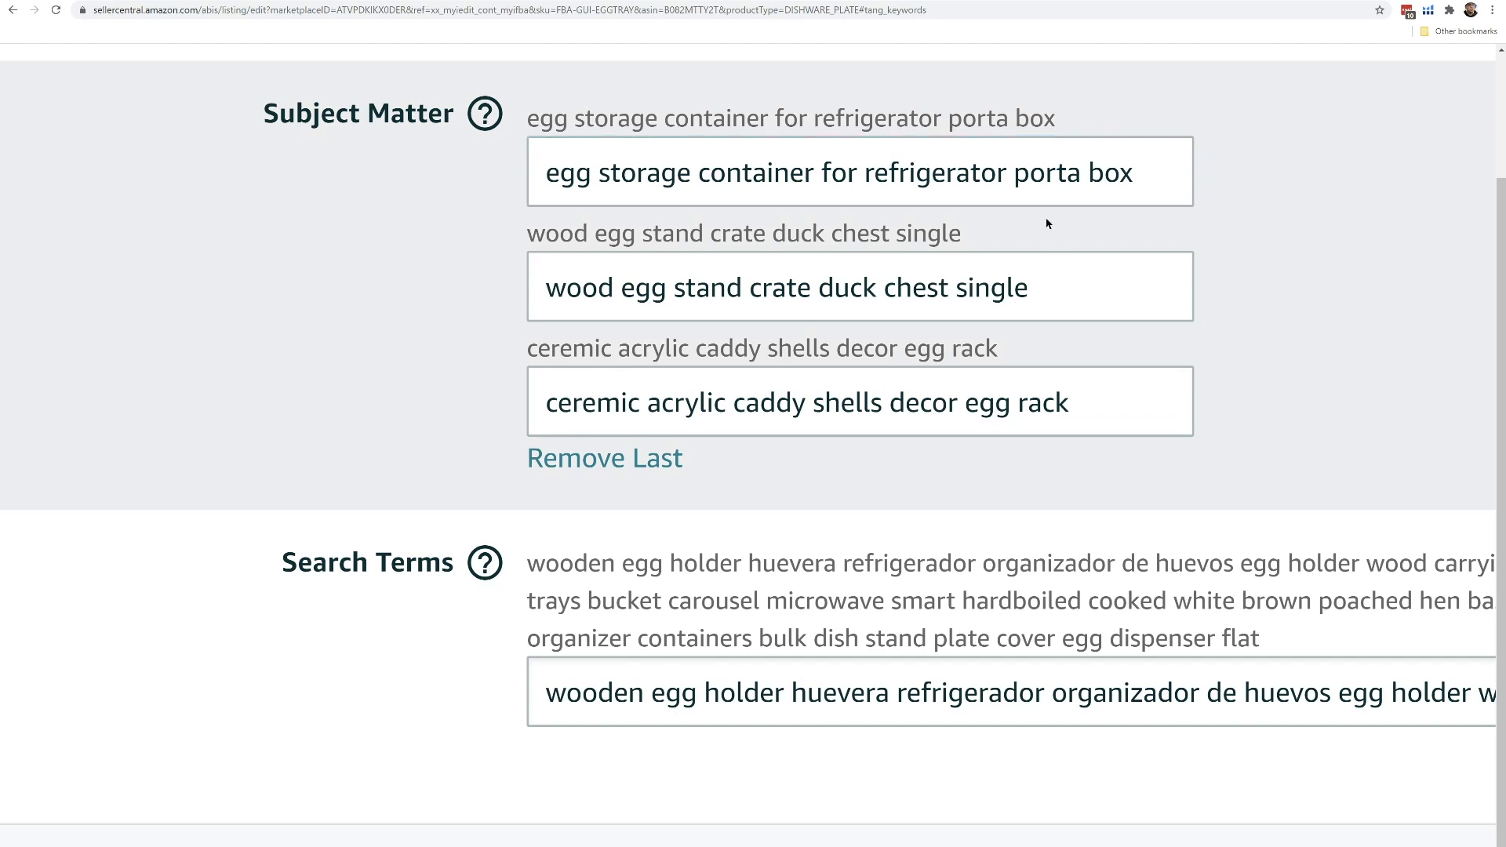
pyautogui.hotkey('ctrl', '0')
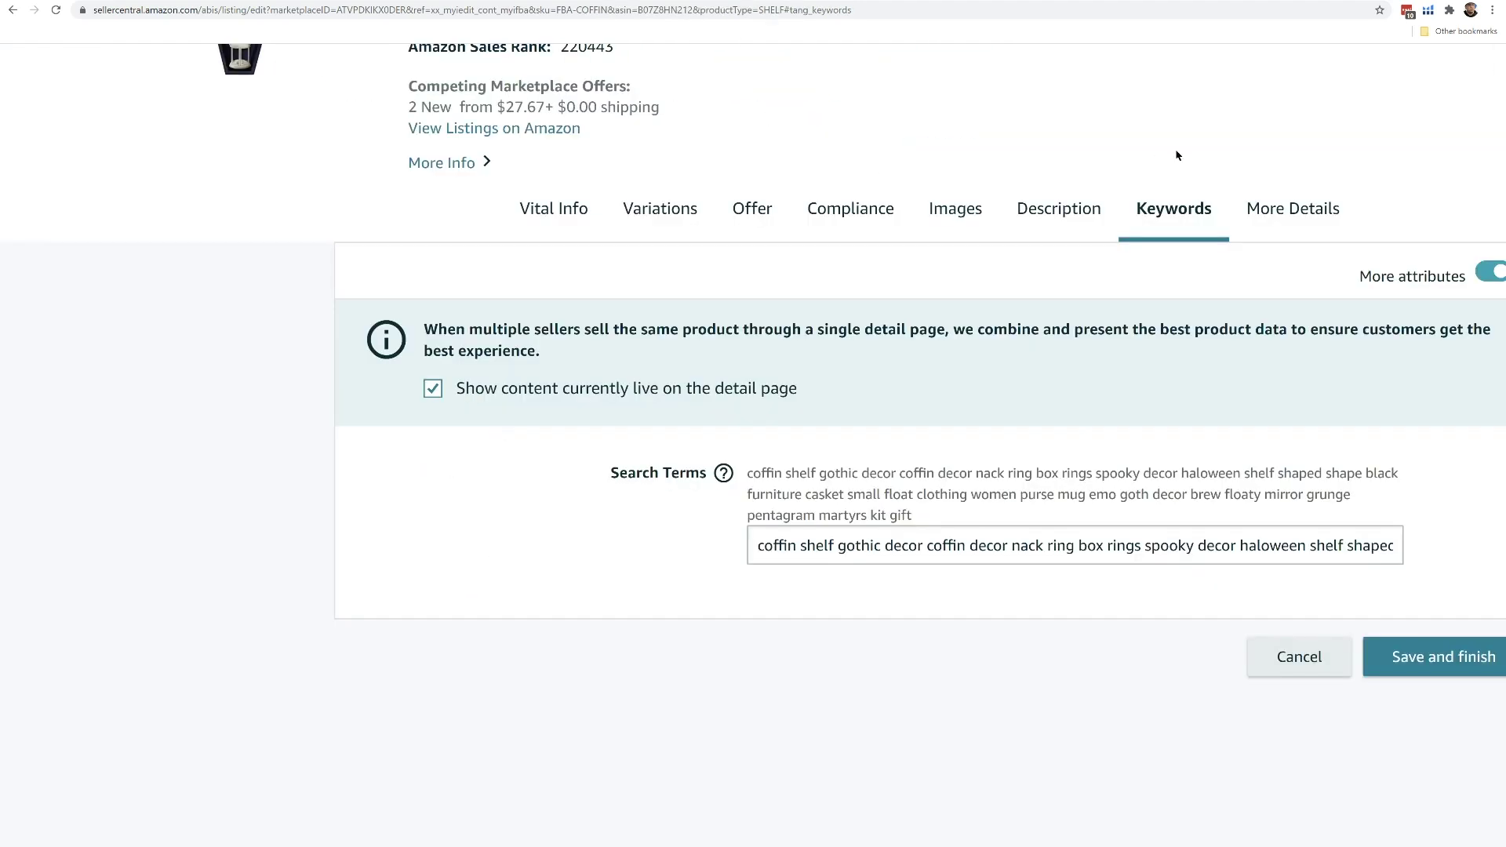
pyautogui.hotkey('ctrl', '+')
pyautogui.hotkey('ctrl', '+')
pyautogui.hotkey('ctrl', '+')
pyautogui.hotkey('ctrl', '+')
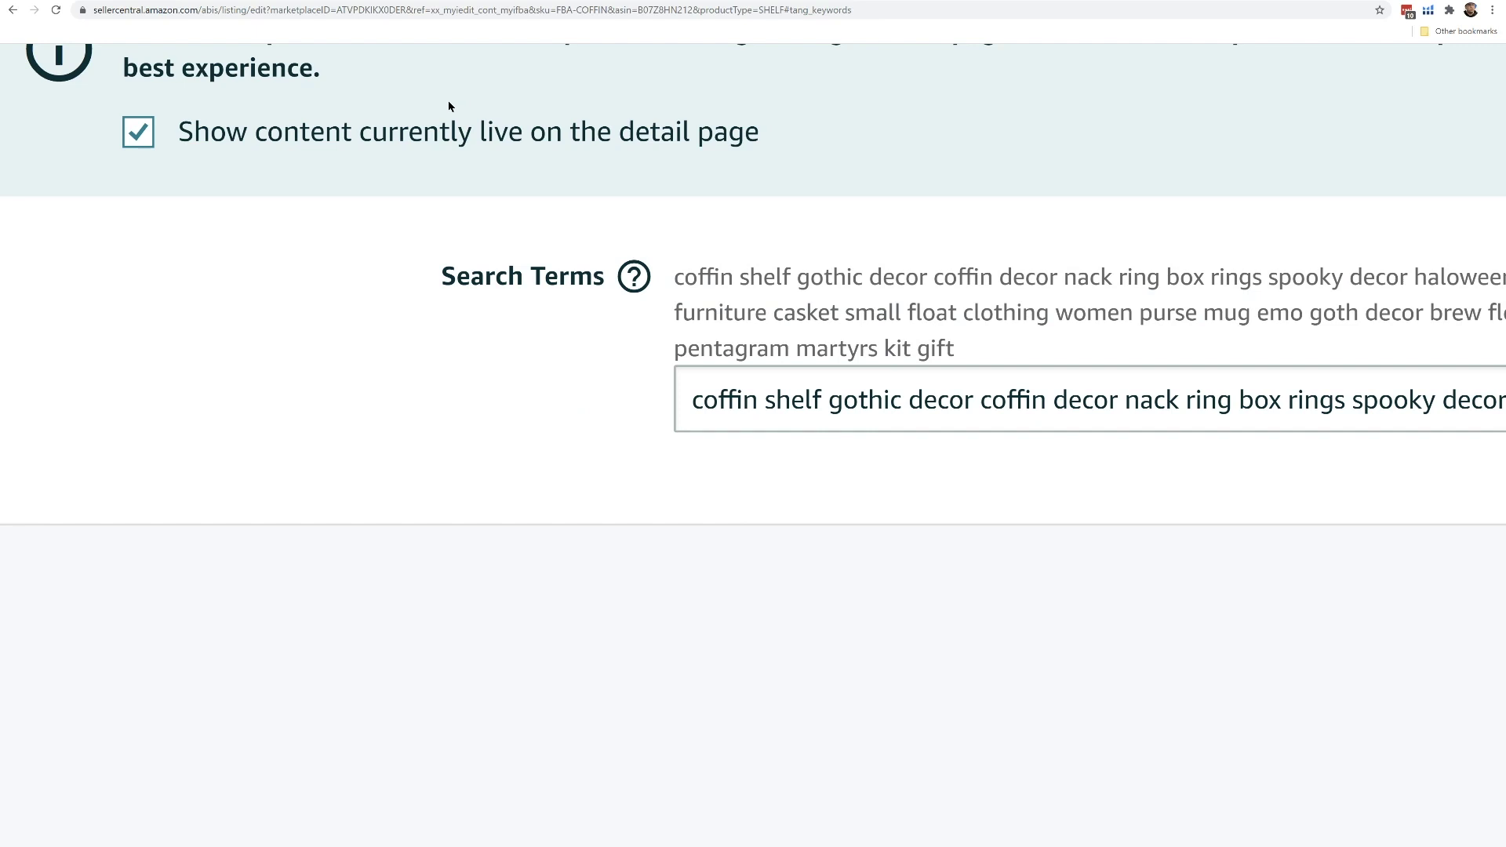
pyautogui.hotkey('ctrl', 'Tab')
pyautogui.scroll(-10, 725, 532)
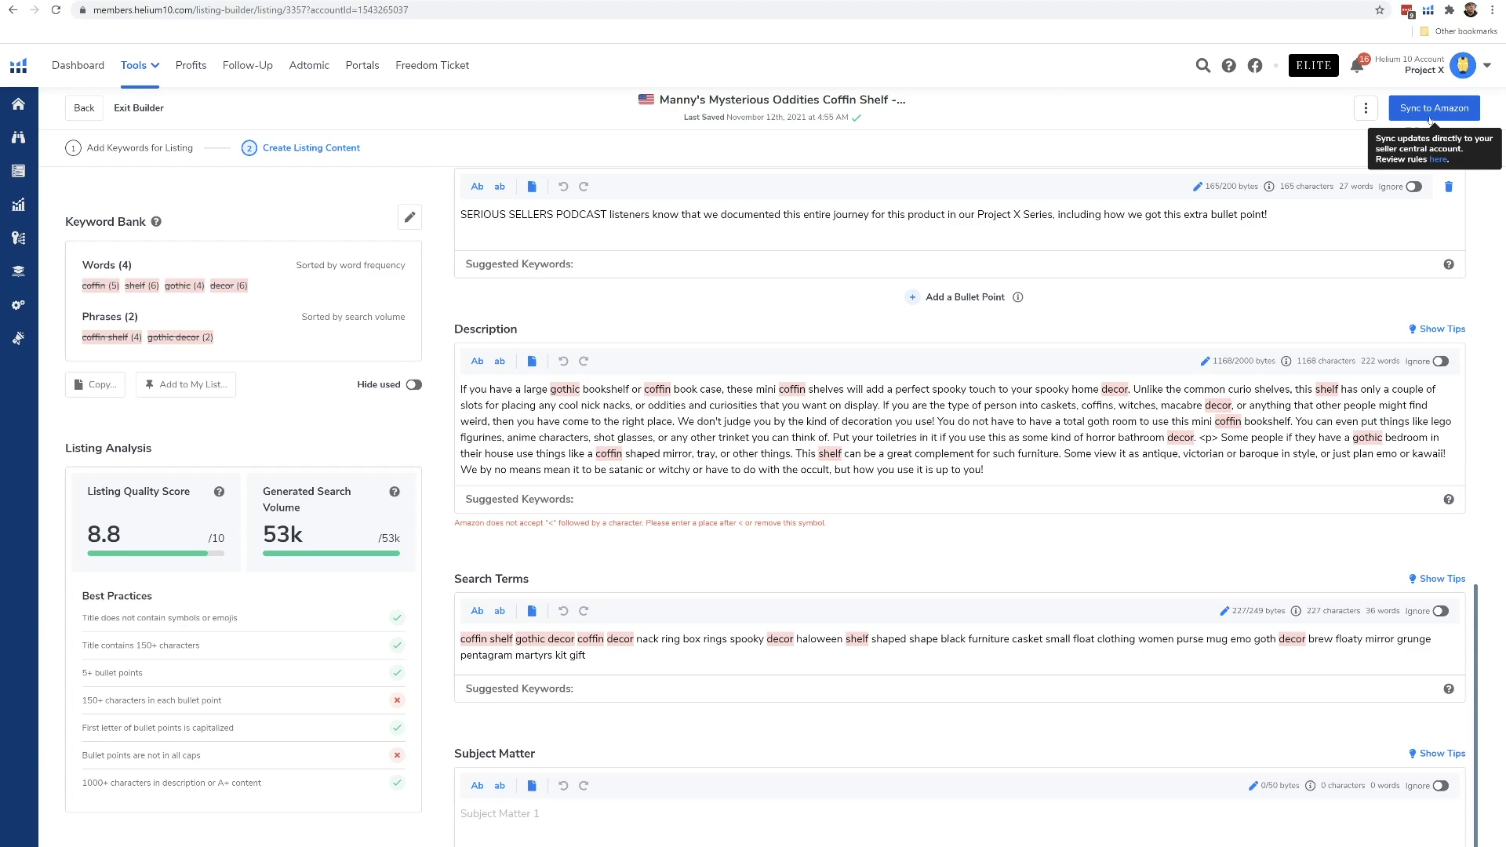
# Open the Helium 10 Tools menu and close it without choosing a tool.
pyautogui.click(146, 77)
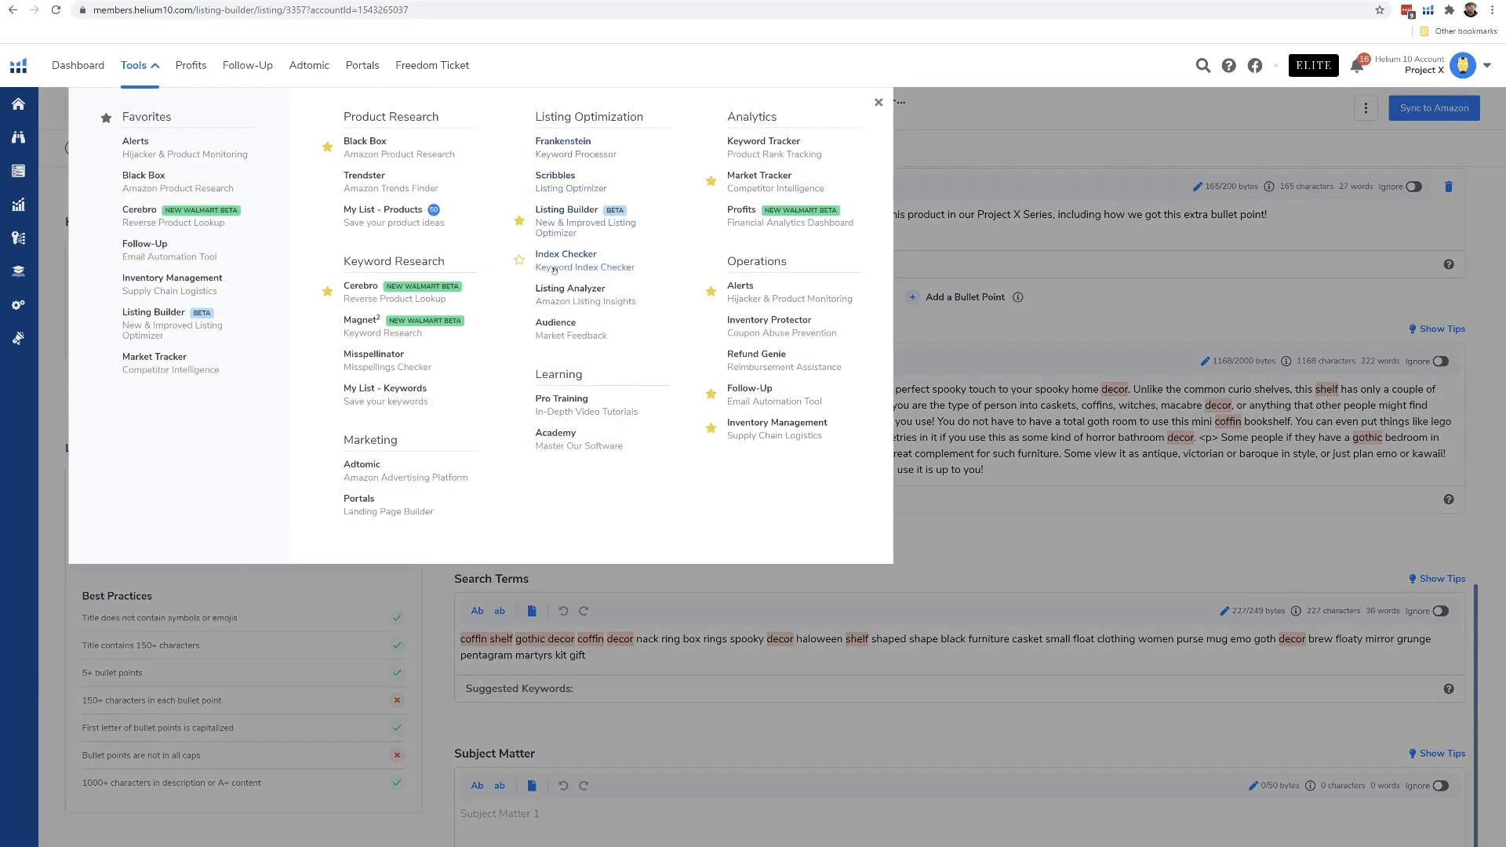
pyautogui.scroll(5, 478, 221)
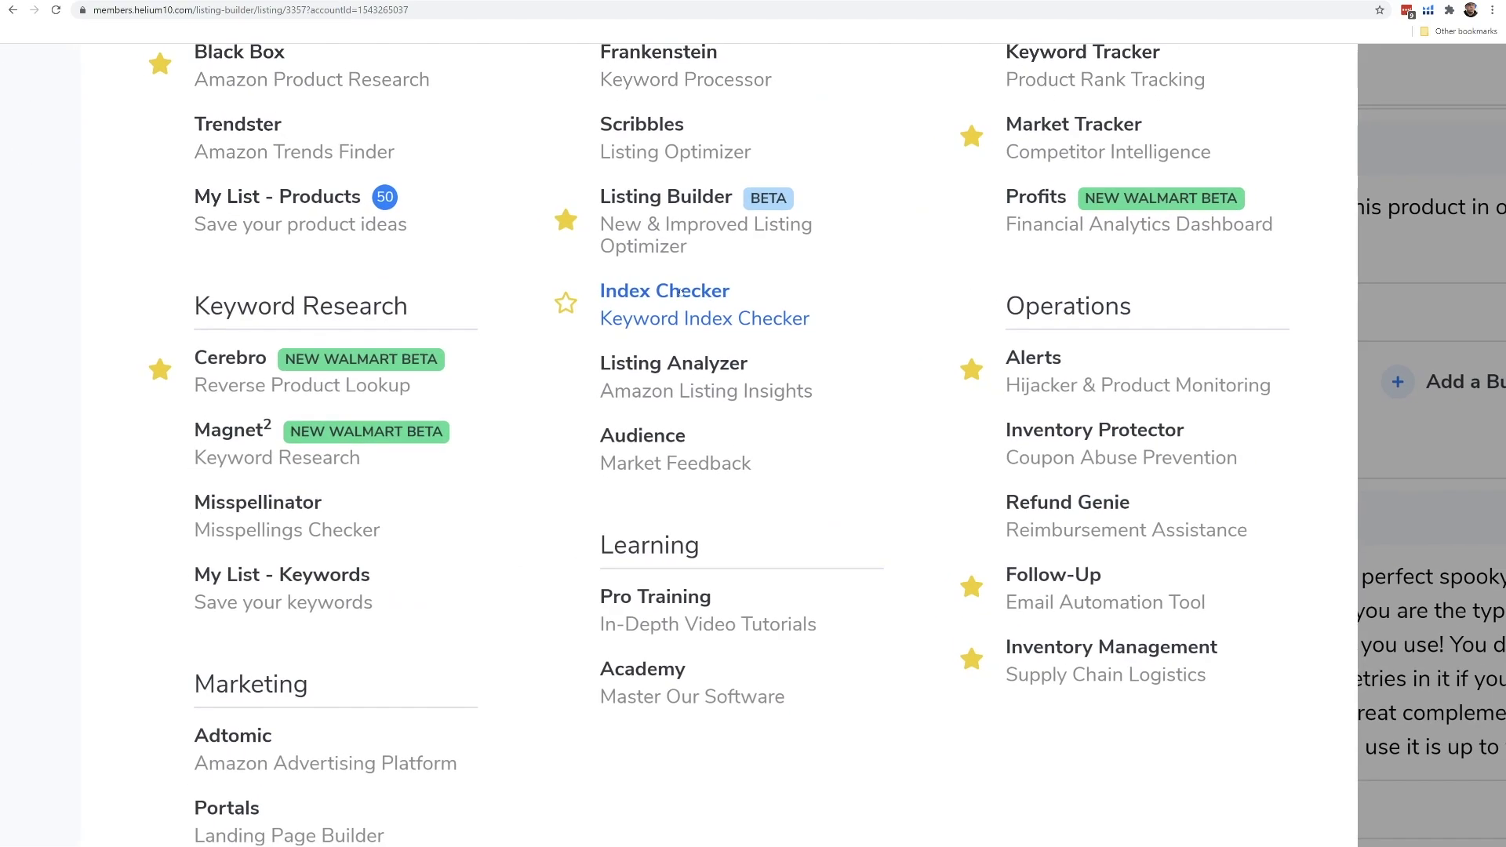
pyautogui.click(1425, 160)
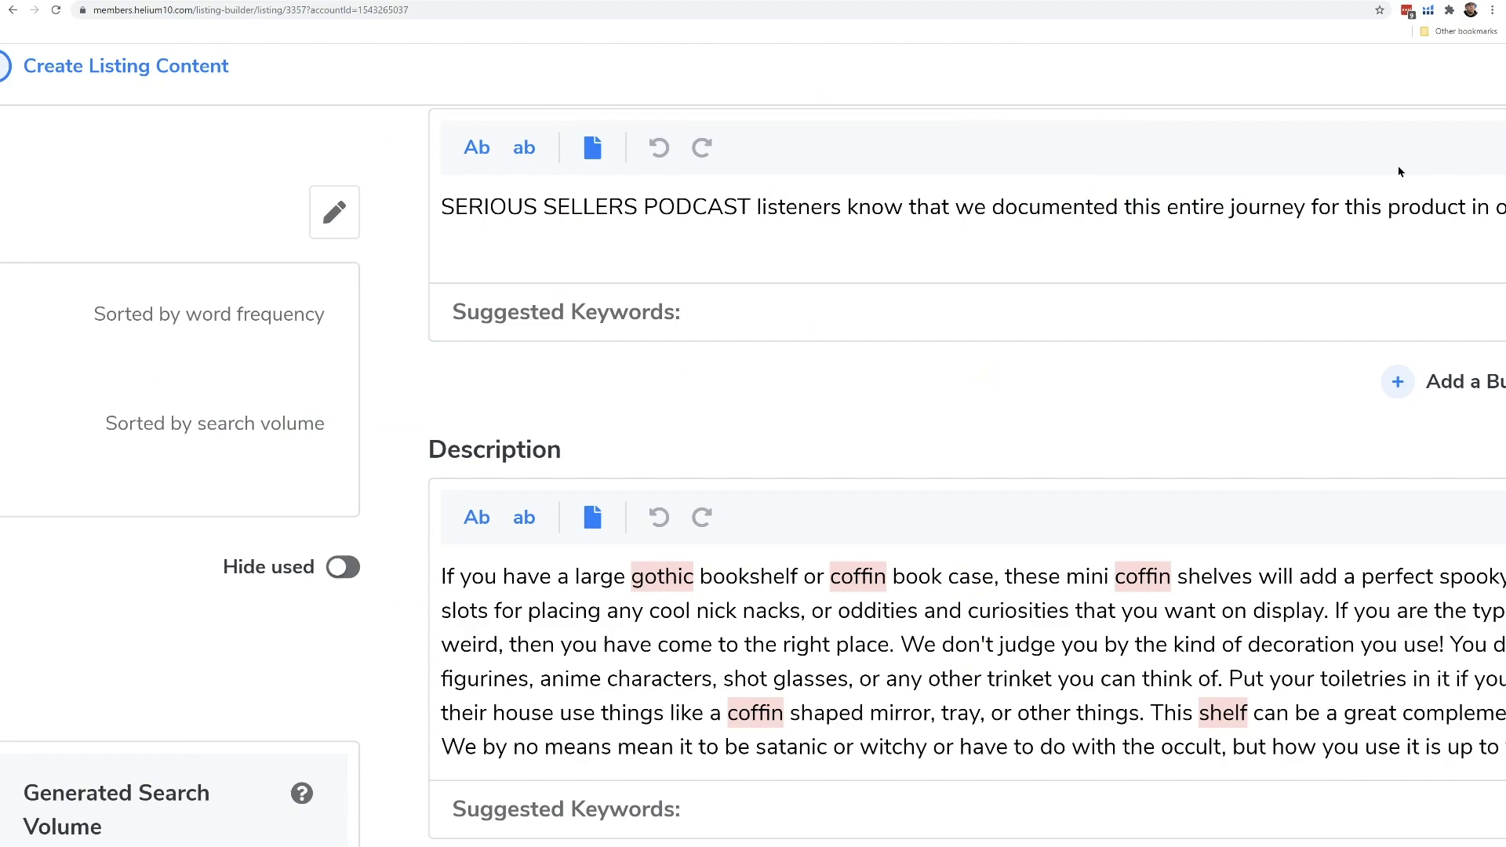
# Review the builder's Search Terms, then return to Seller Central and focus its Search Terms field.
pyautogui.scroll(-5, 1384, 182)
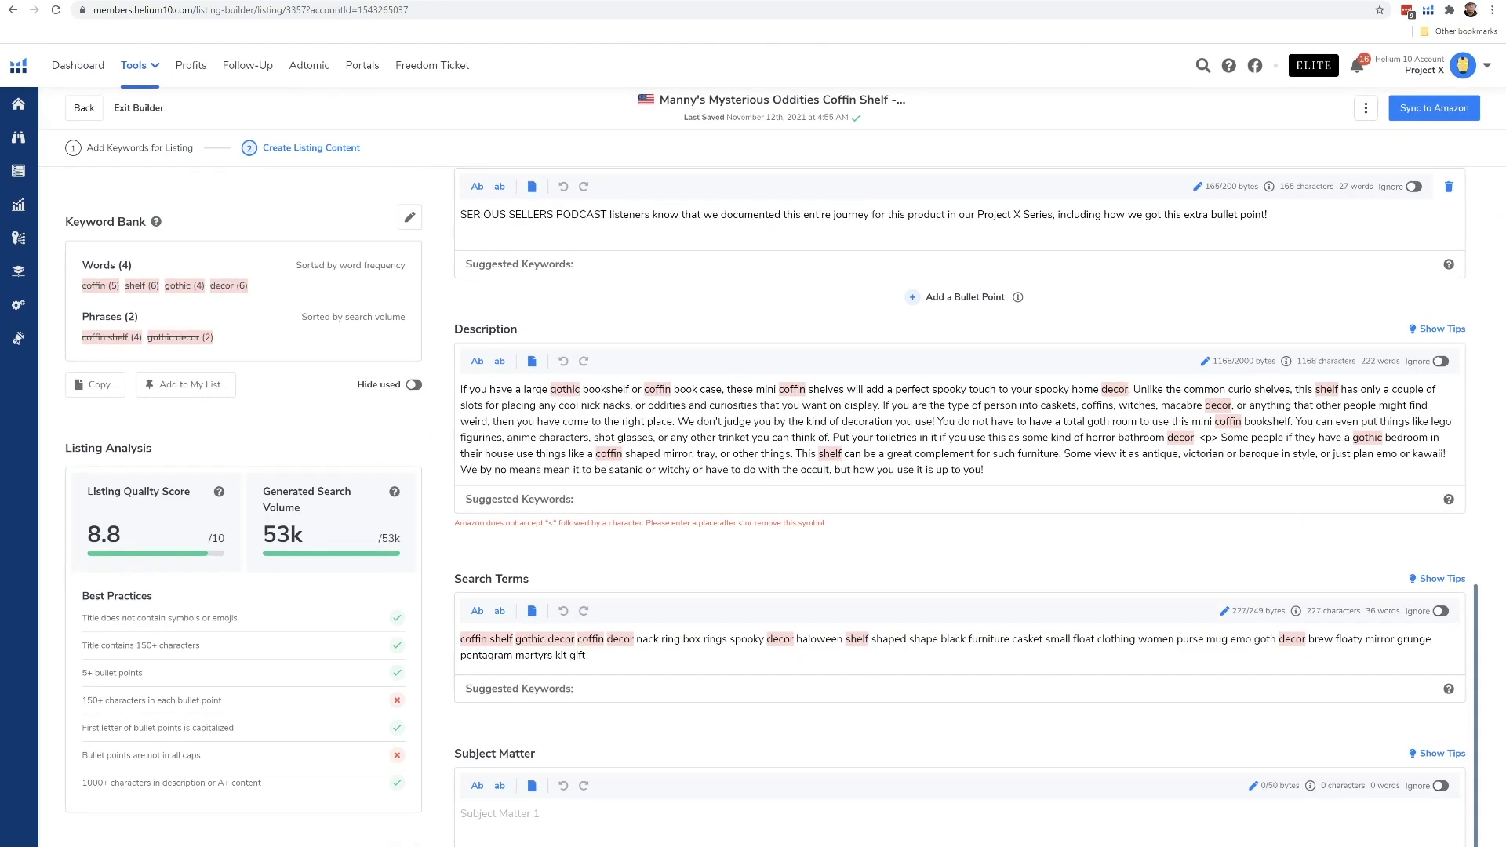
pyautogui.scroll(5, 770, 494)
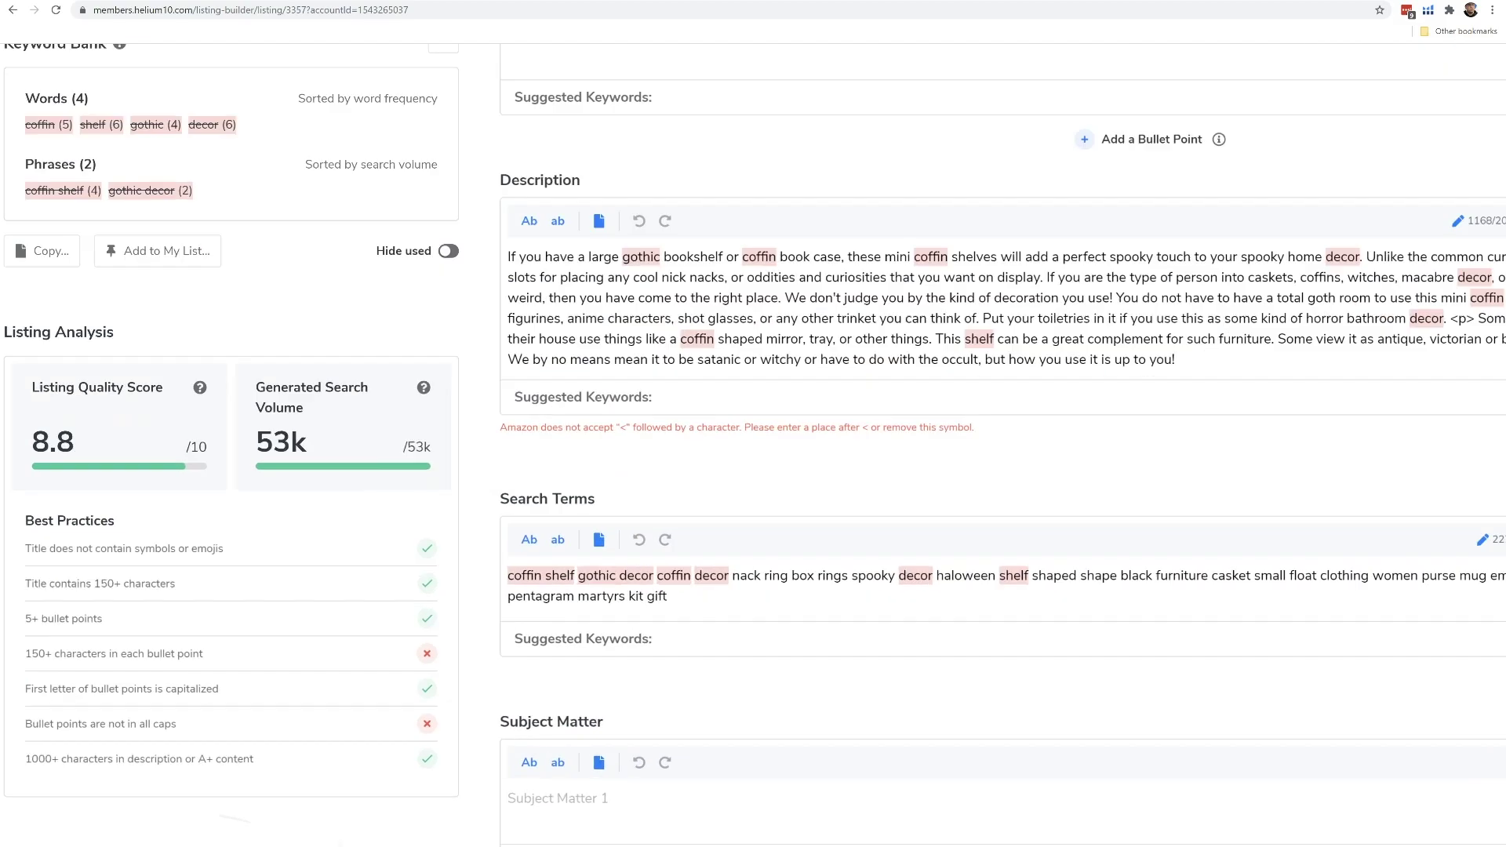
pyautogui.scroll(1, 770, 494)
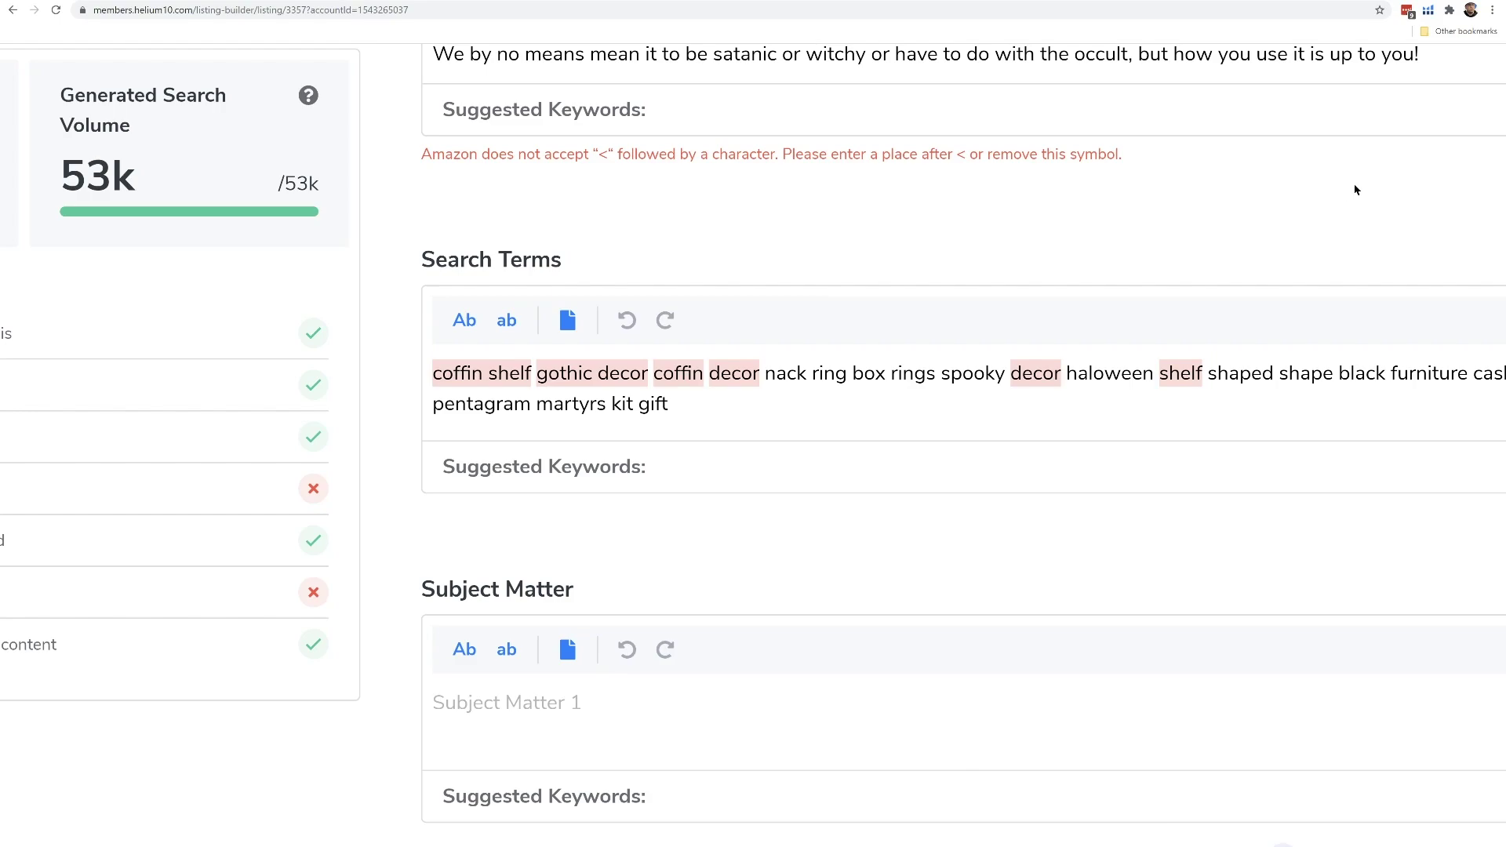
pyautogui.hotkey('ctrl', 'Tab')
pyautogui.hotkey('ctrl', 'Tab')
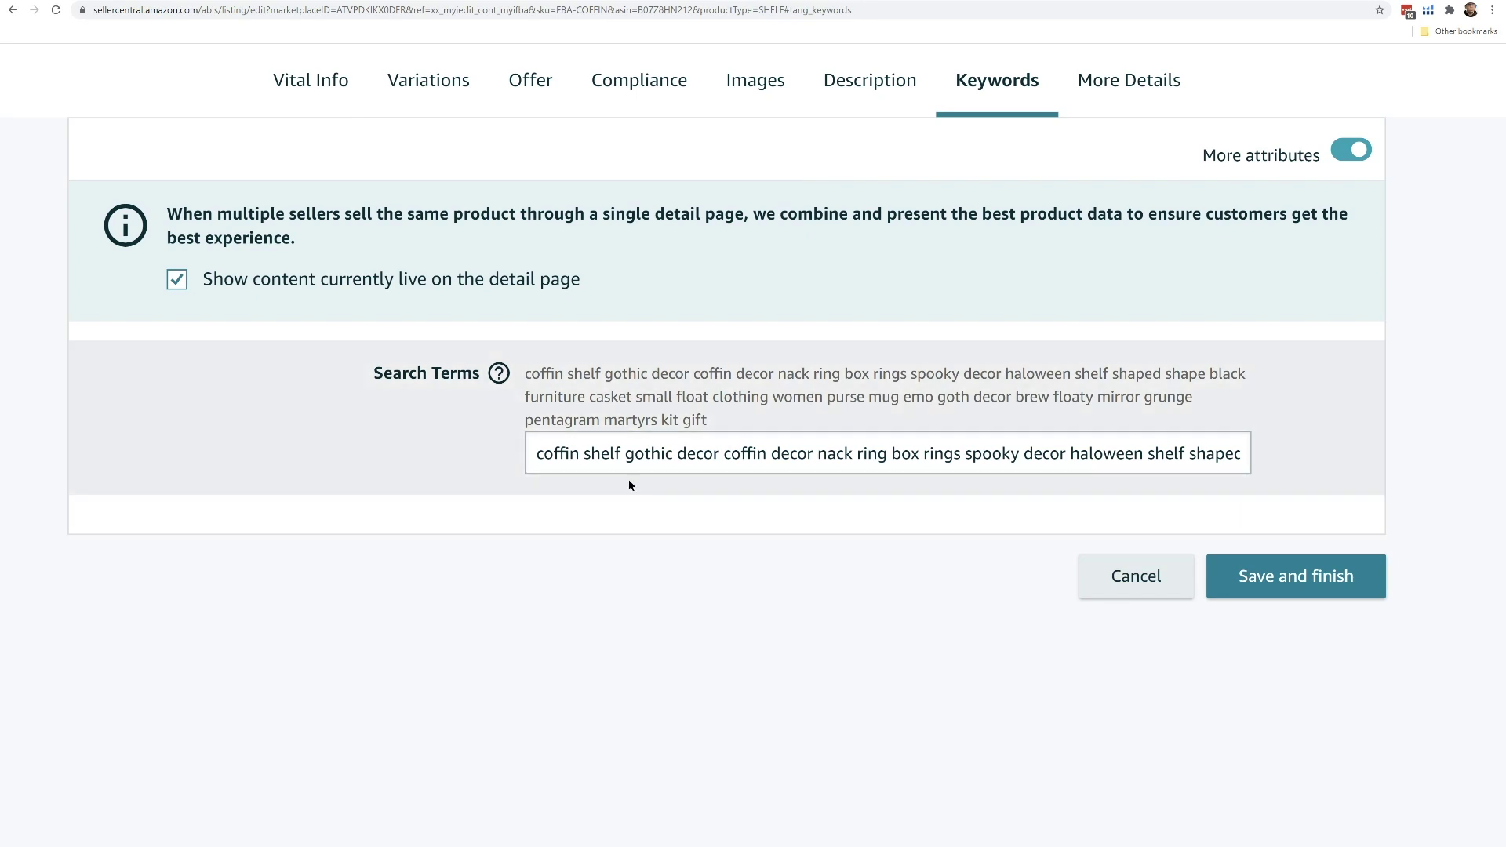
pyautogui.click(605, 463)
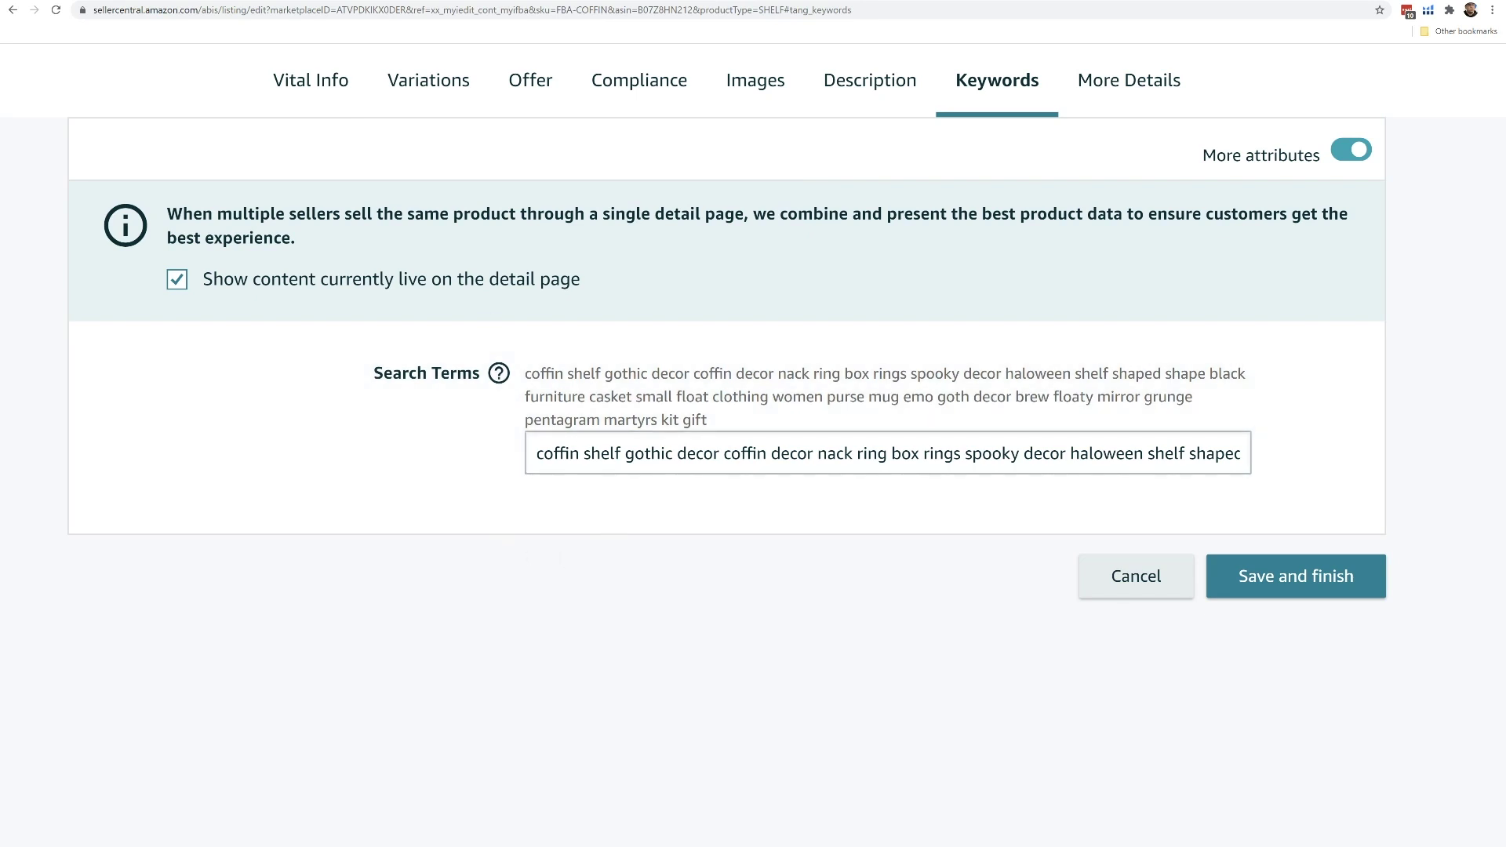
pyautogui.hotkey('ctrl', 'Tab')
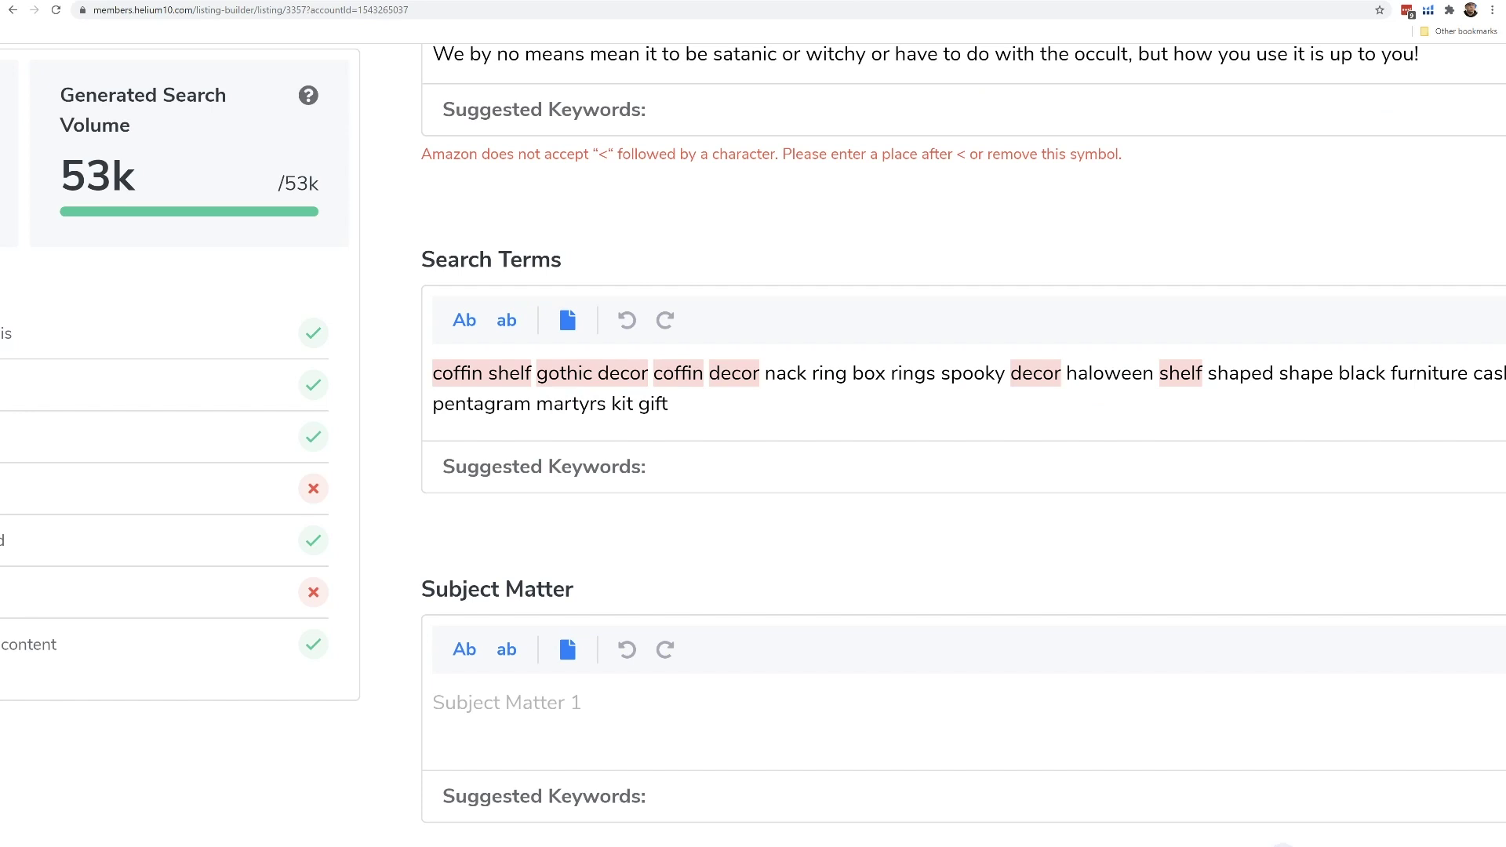